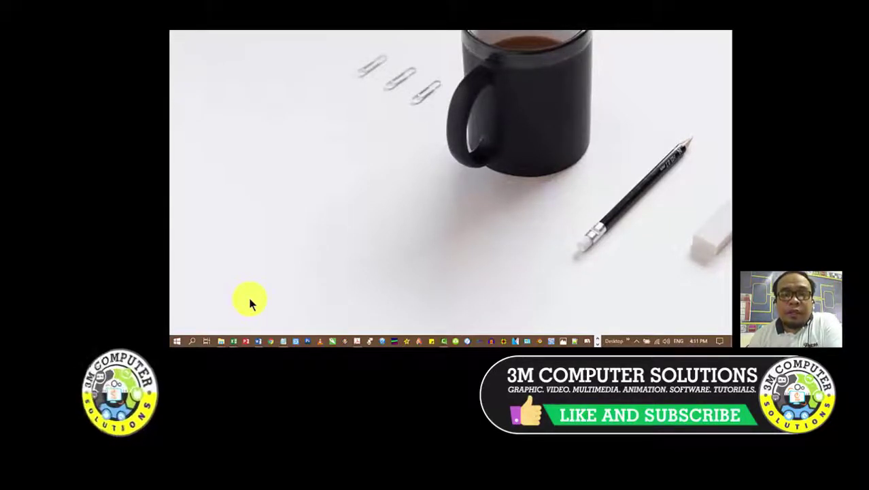
- Open Chrome and go to the Rufus website at rufus.ie
left_click(270, 340)
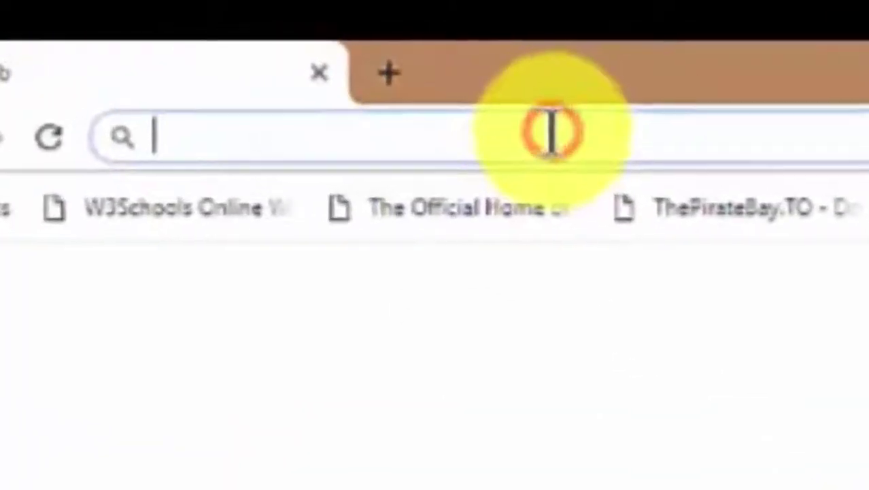
type("rufus")
type(".ie")
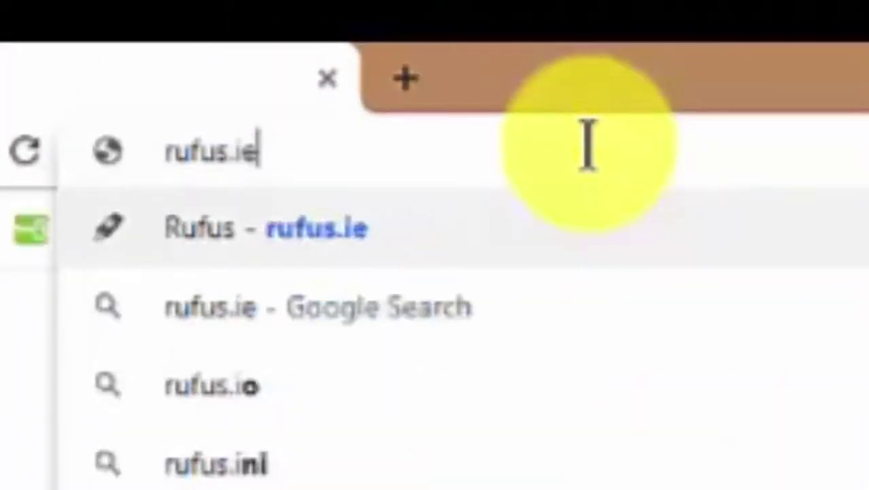
left_click(350, 235)
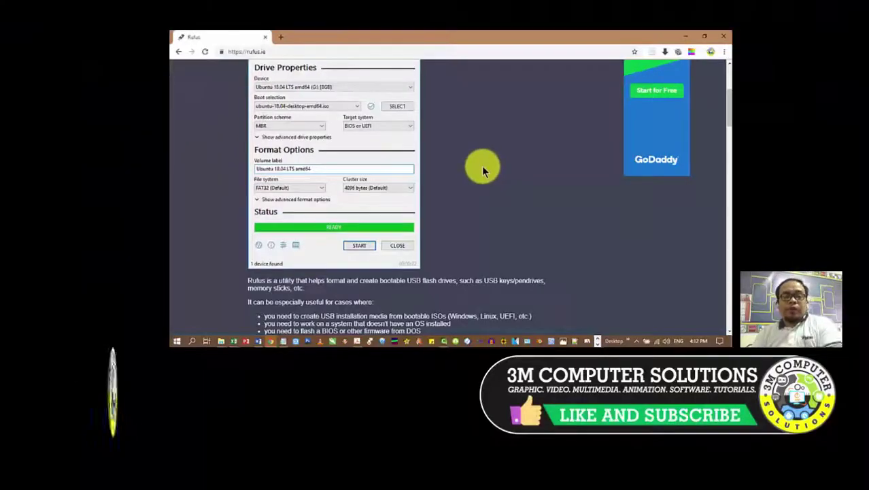
- Download Rufus 3.4 Portable from the Download section of the page
scroll(657, 299, "up", 3)
scroll(482, 171, "down", 5)
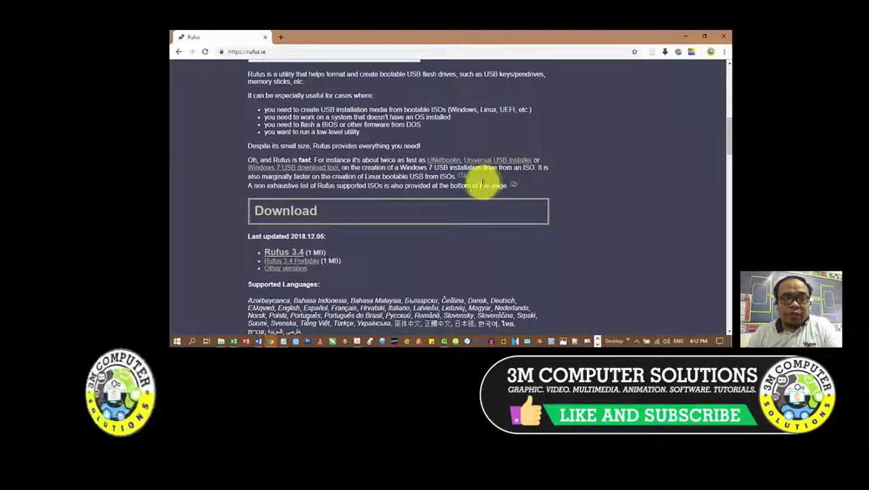
scroll(332, 142, "down", 3)
left_click(331, 137)
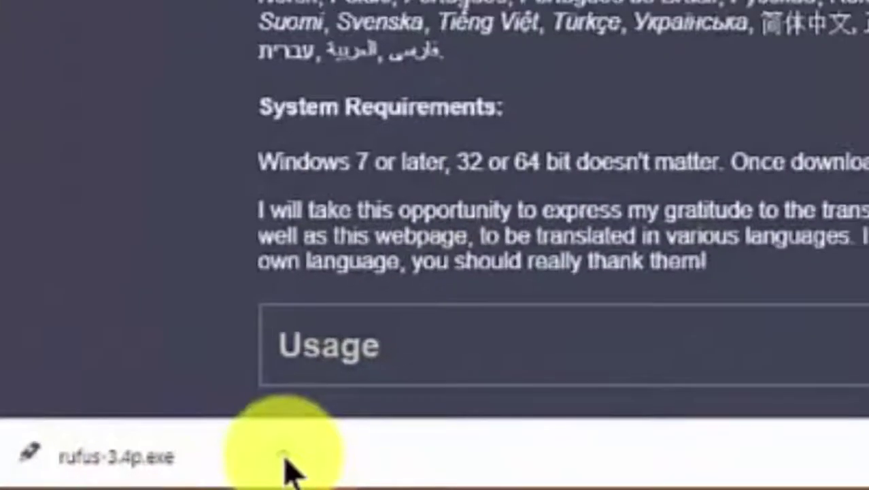
- Show the downloaded rufus-3.4p.exe in its folder and run it
left_click(483, 432)
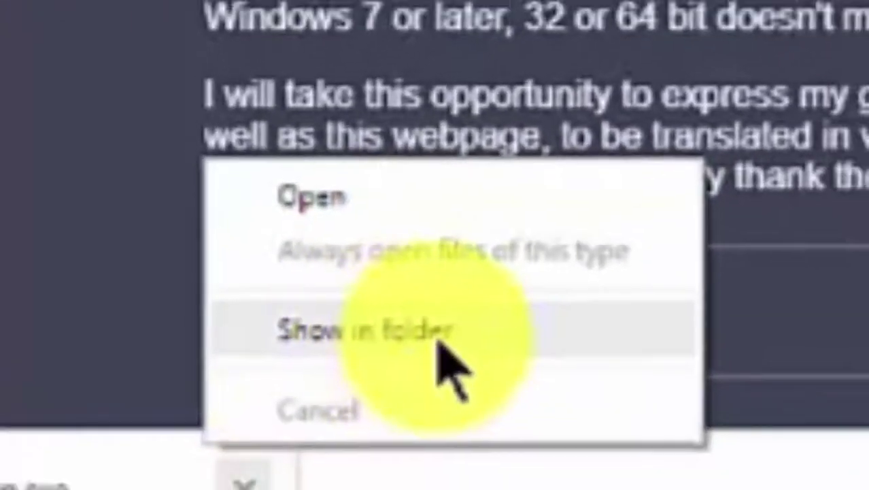
left_click(452, 351)
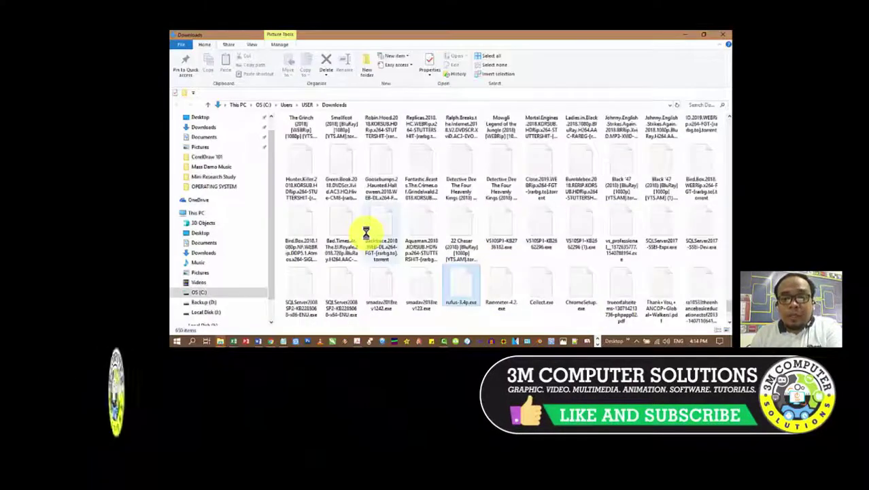
scroll(429, 245, "down", 2)
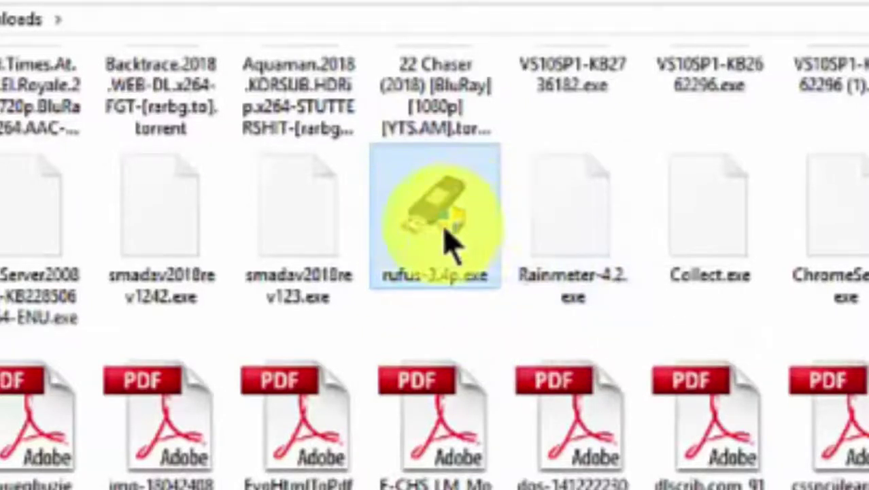
mouse_move(446, 232)
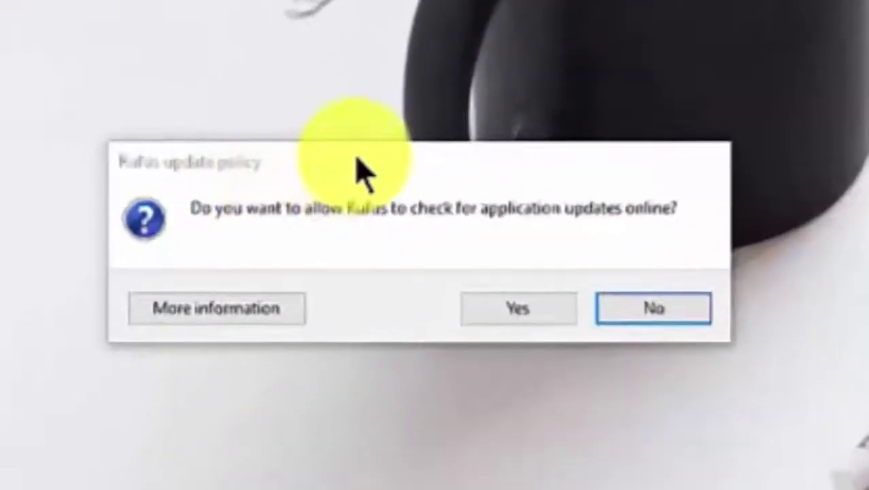
- Decline letting Rufus check for application updates online
left_click_drag(361, 173, 325, 159)
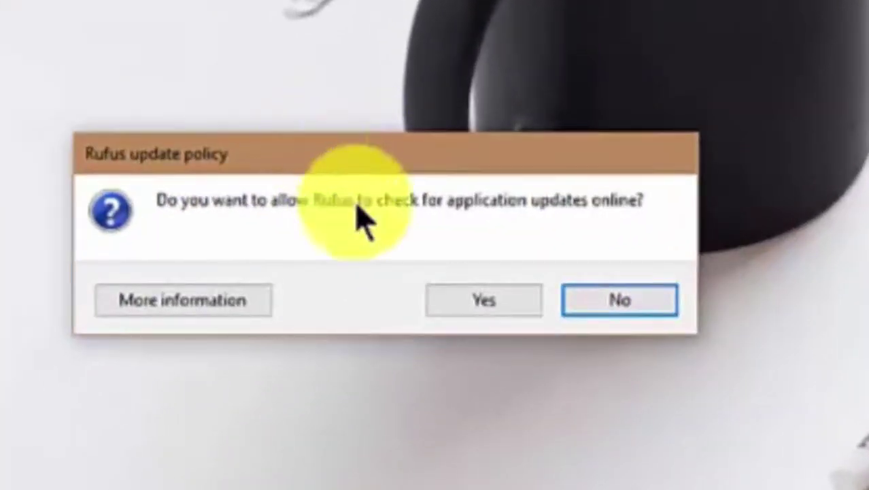
left_click_drag(394, 163, 411, 166)
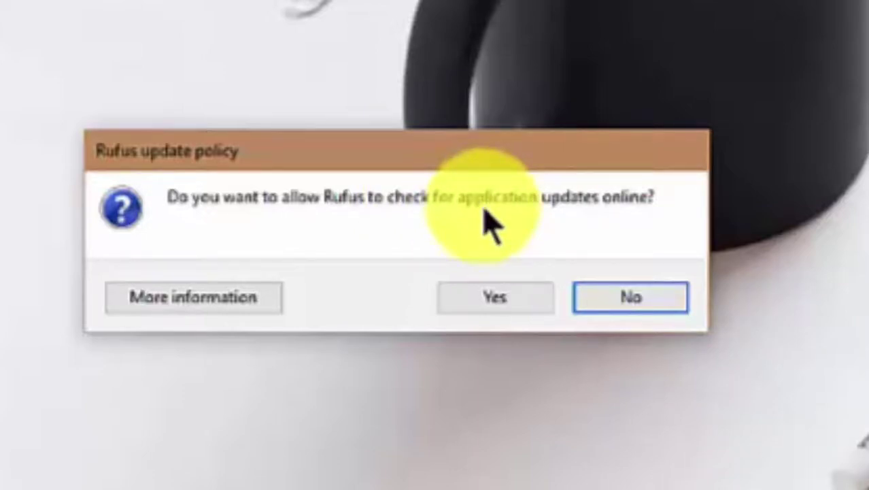
left_click(655, 300)
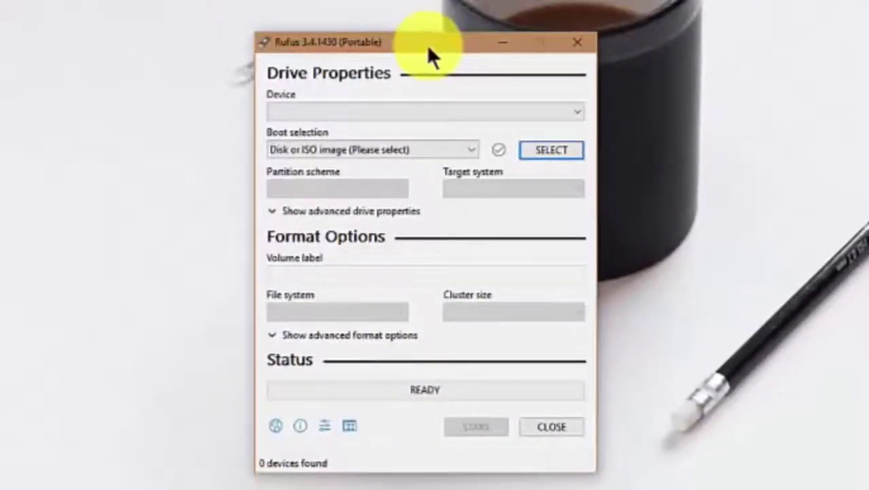
- Check the list of devices for an available USB drive
left_click_drag(428, 49, 432, 71)
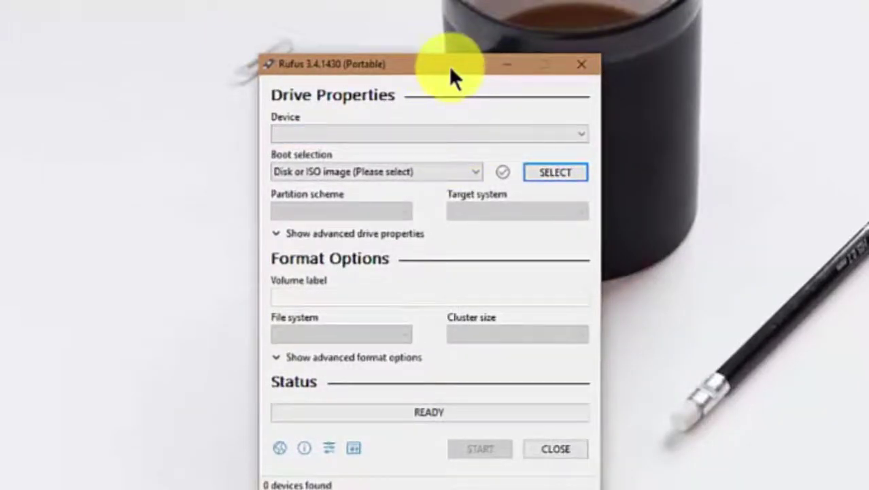
mouse_move(448, 66)
left_mouse_down()
mouse_move(456, 73)
mouse_move(461, 66)
left_mouse_up()
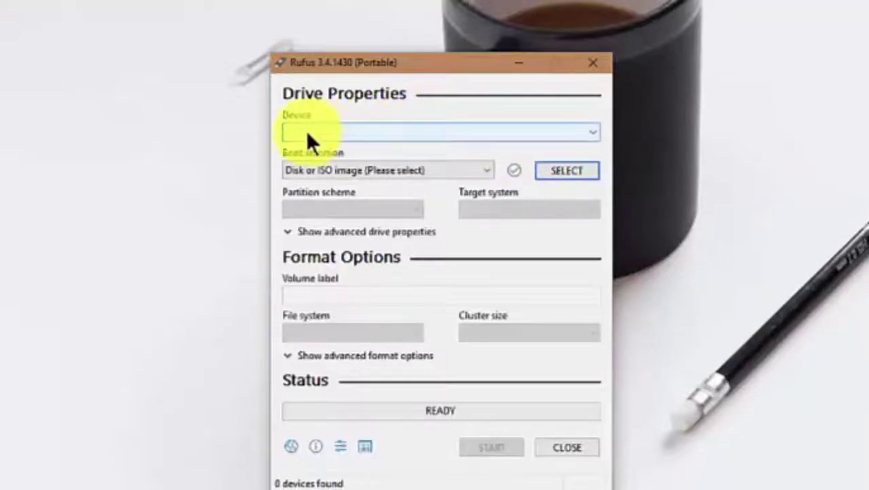
left_click(587, 134)
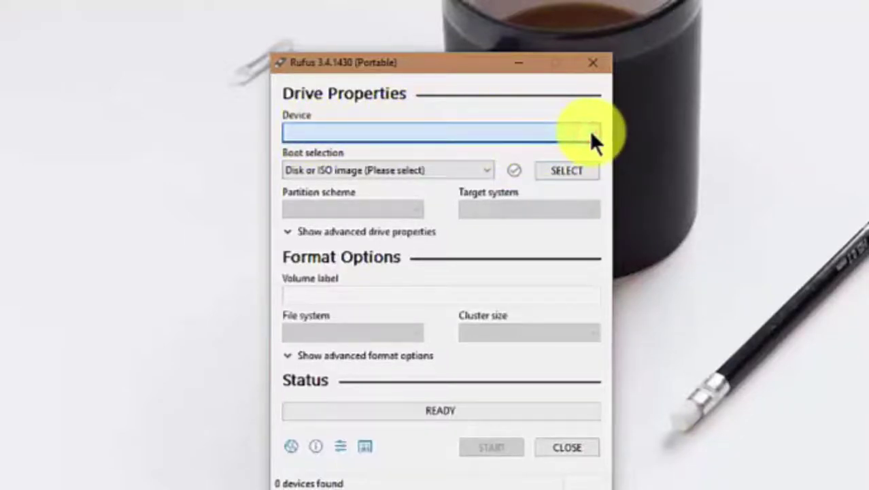
left_click(591, 131)
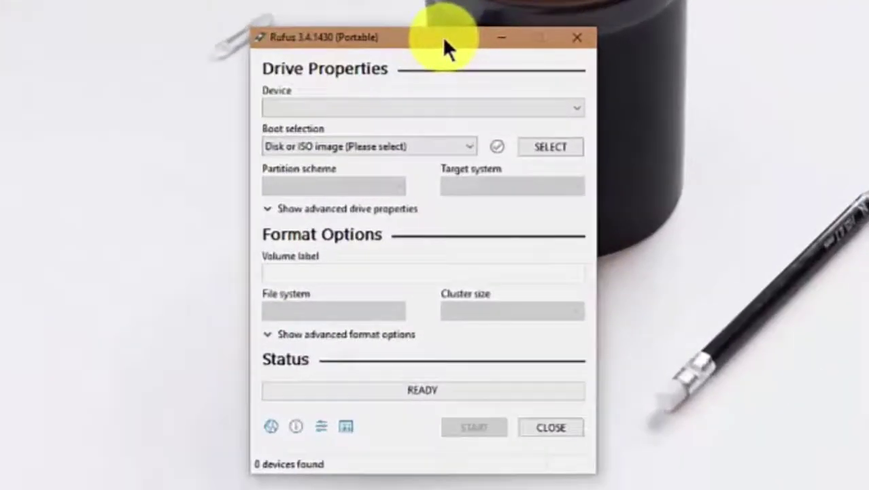
- Choose the USB flash drive Windows_7_Ultimate_32_Bit (F:) as the target device
mouse_move(377, 36)
left_mouse_down()
mouse_move(418, 34)
mouse_move(392, 35)
left_mouse_up()
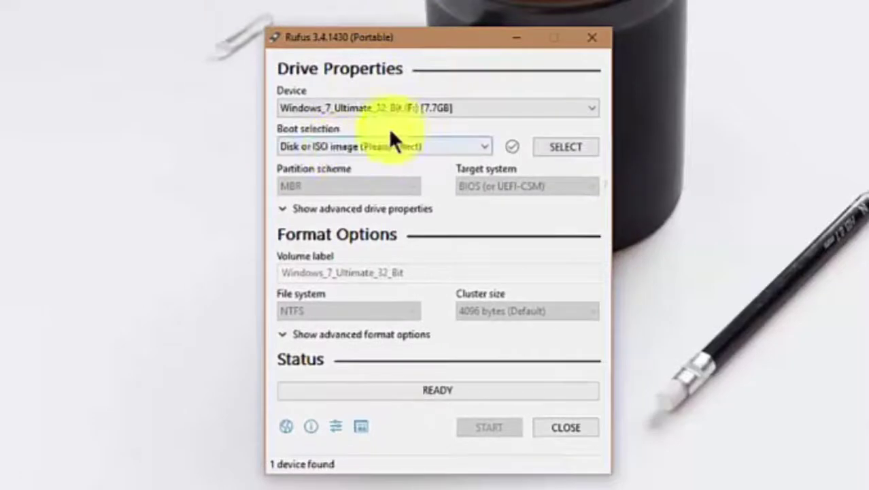
left_click(532, 111)
left_click(530, 110)
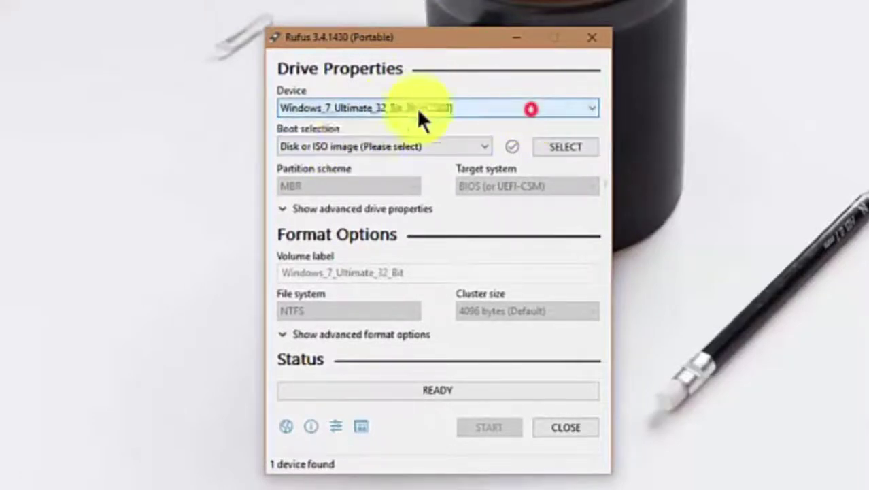
left_click_drag(415, 37, 386, 29)
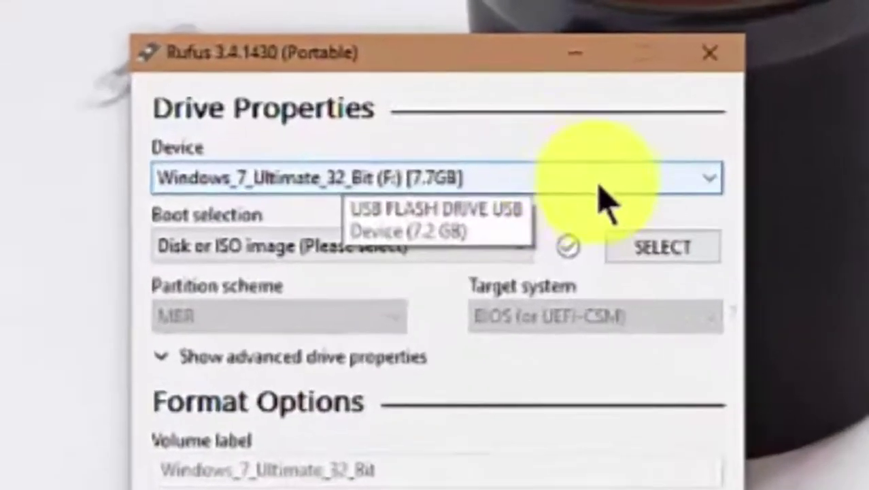
left_click(501, 102)
left_click(742, 199)
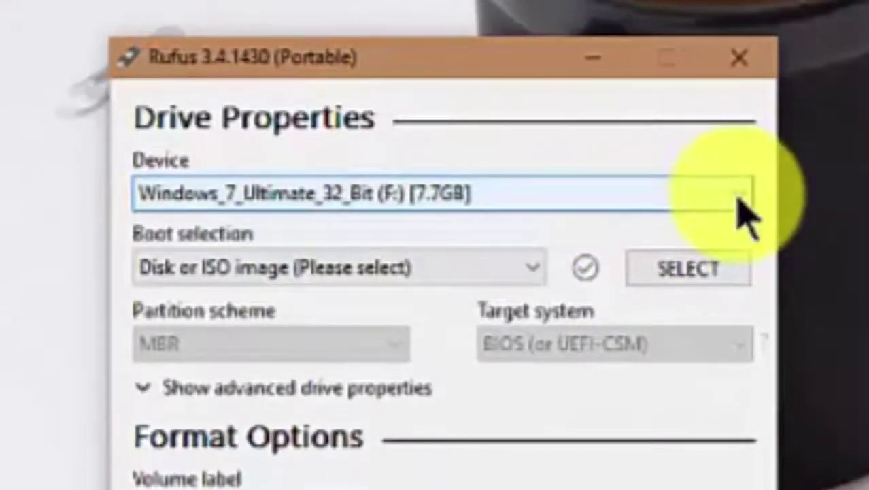
left_click(738, 197)
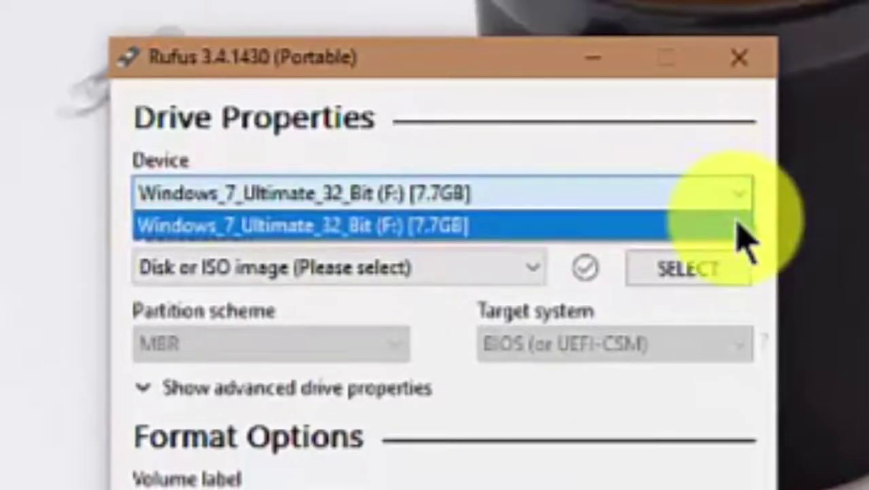
left_click(741, 228)
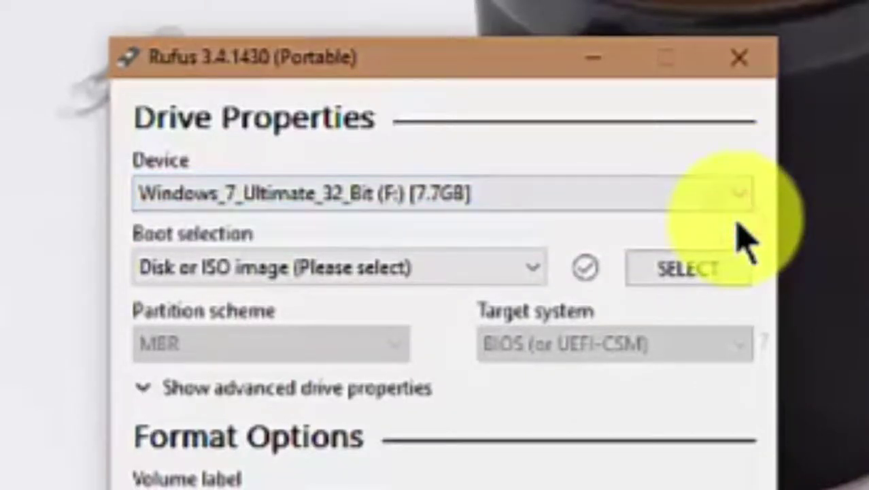
- Start choosing a boot image and browse to the SOFTWARES > OPERATING SYSTEM folder on the Backup (D:) drive
left_click(721, 274)
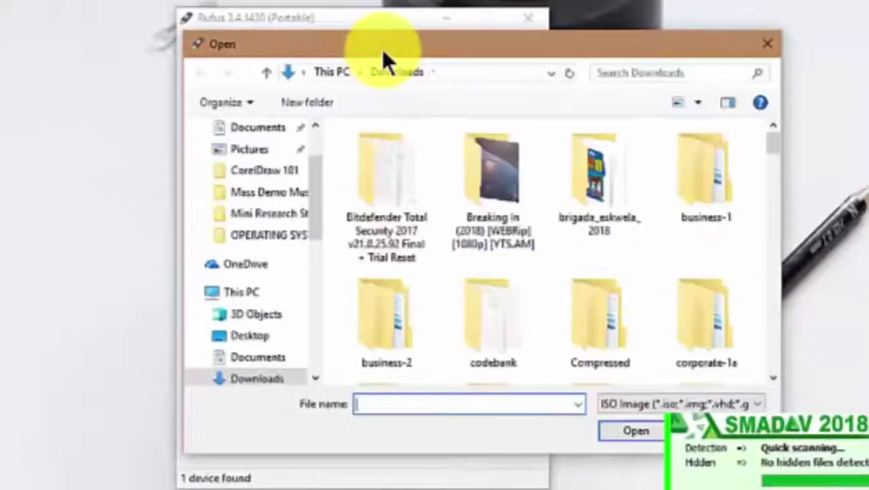
left_click_drag(382, 49, 238, 20)
left_click_drag(172, 178, 169, 278)
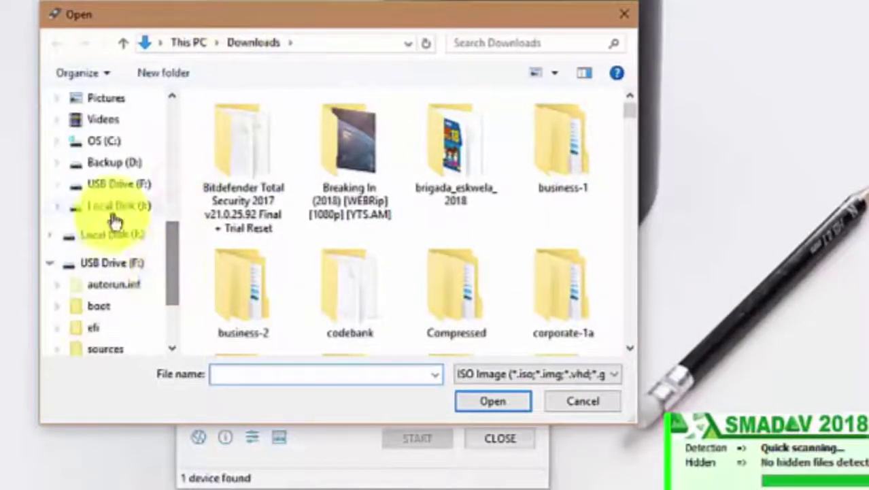
left_click(117, 164)
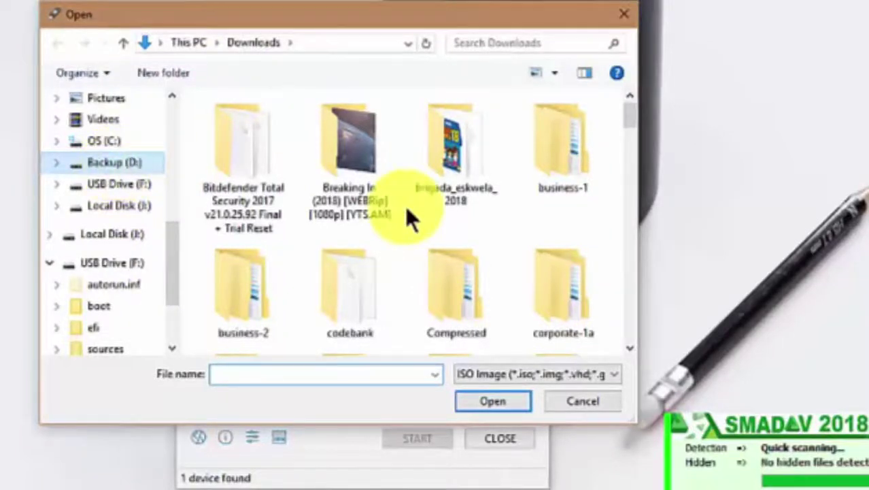
left_click(391, 231)
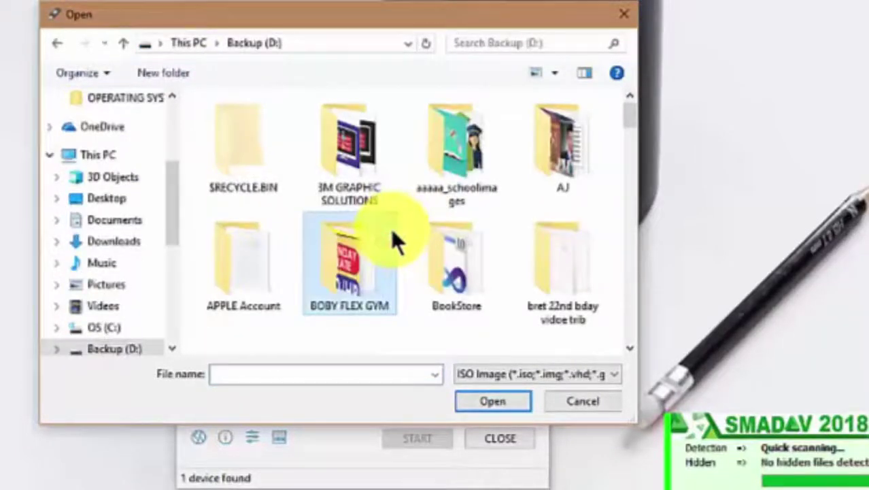
scroll(390, 228, "down", 10)
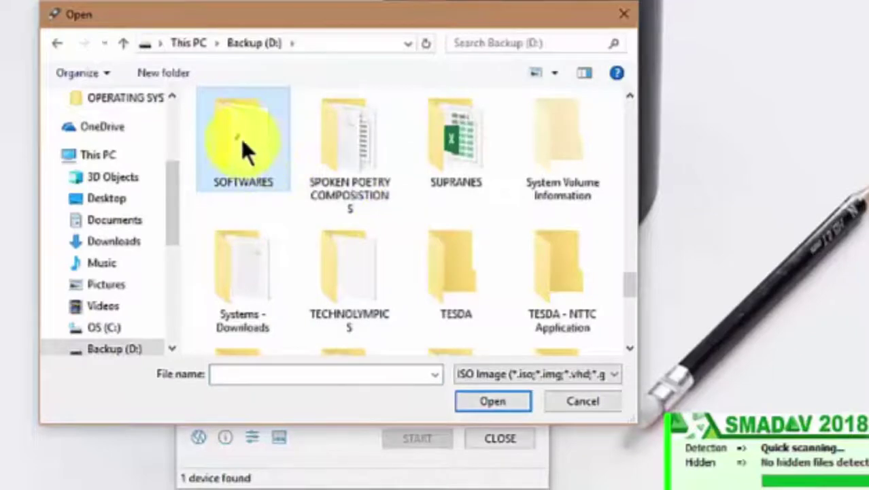
double_click(241, 140)
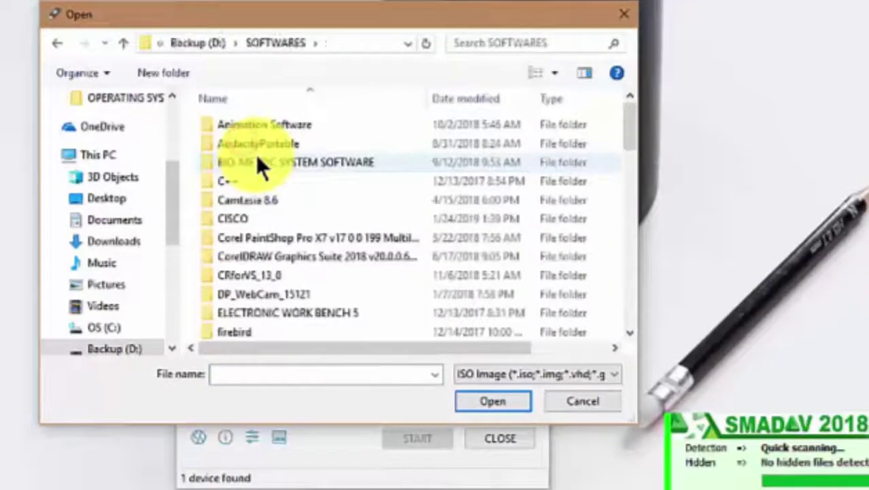
scroll(307, 275, "down", 3)
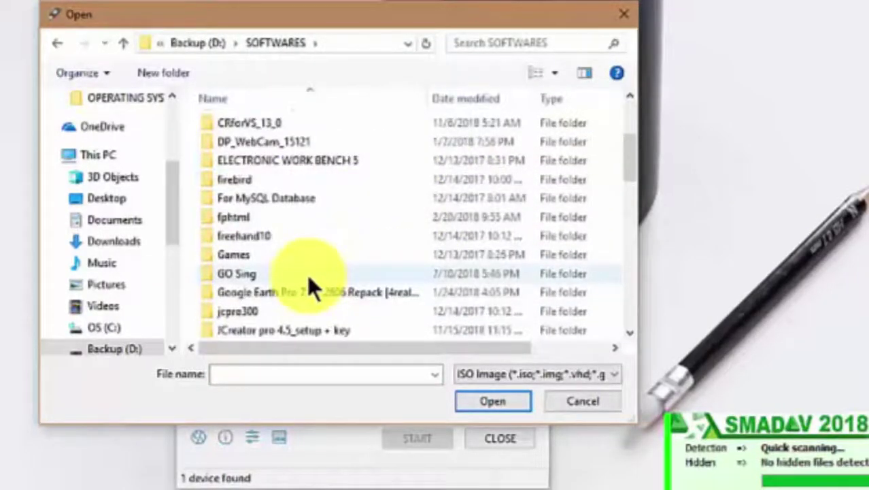
left_click(307, 274)
type("op")
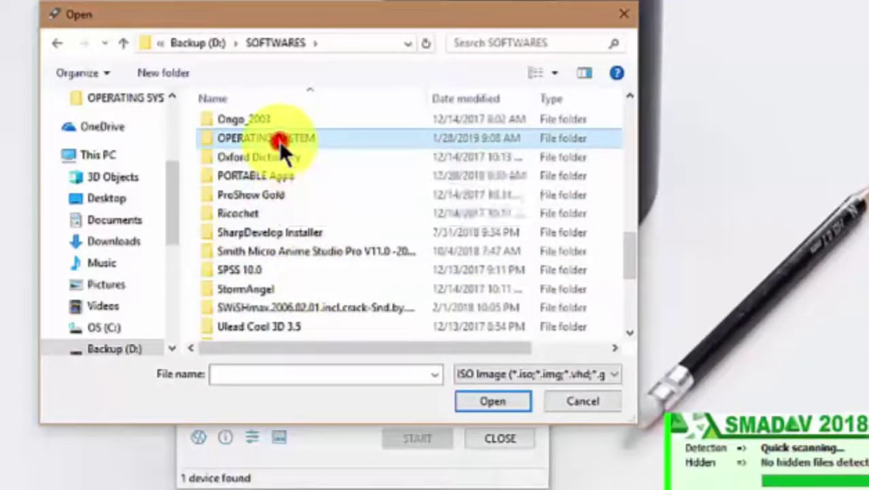
double_click(279, 141)
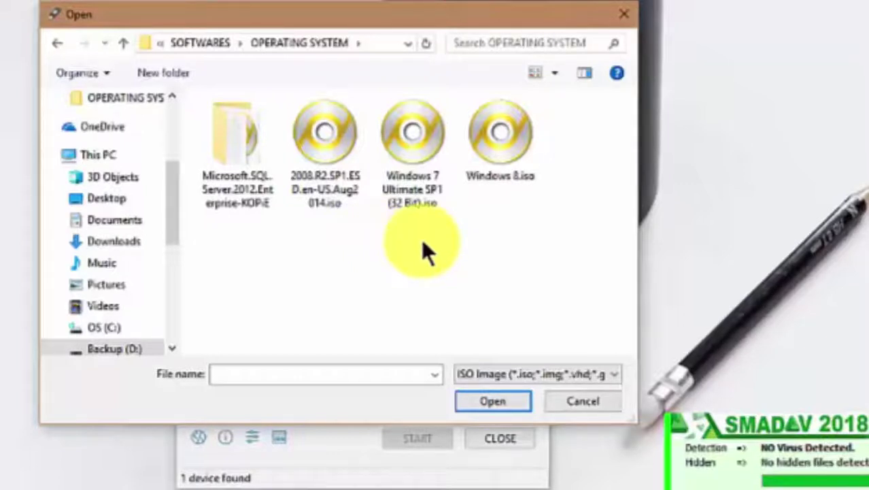
- Load Windows 7 Ultimate SP1 (32 Bit).iso as the boot image
left_click(413, 138)
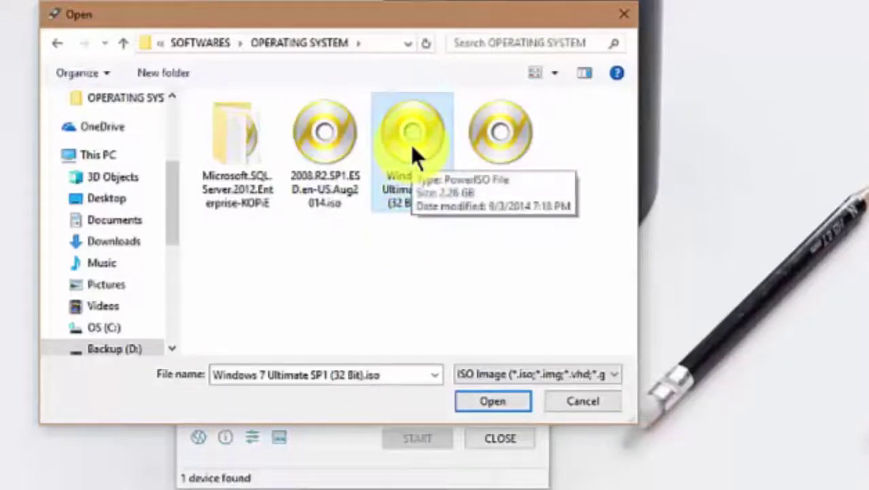
left_click(385, 287)
left_click(402, 129)
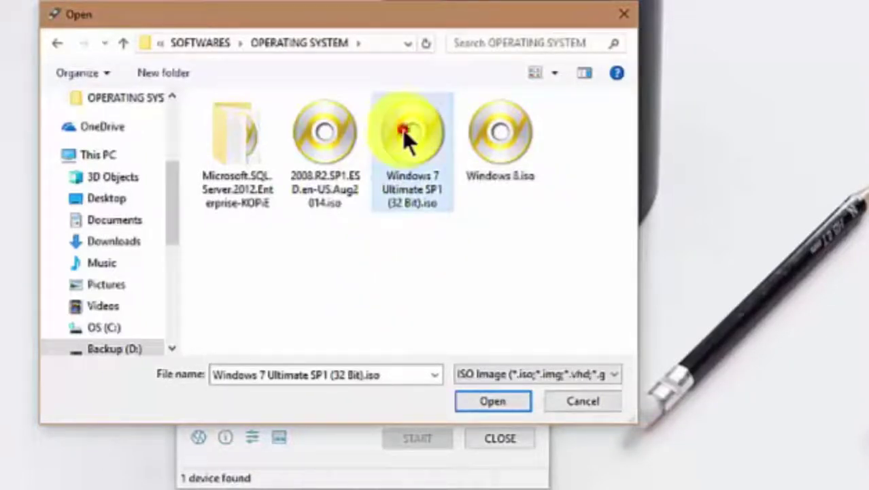
left_click(420, 224)
left_click(423, 146)
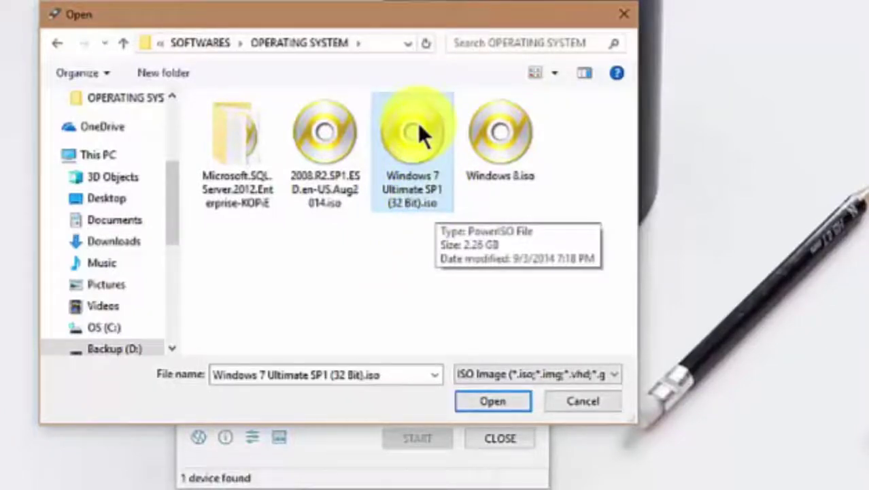
left_click(486, 403)
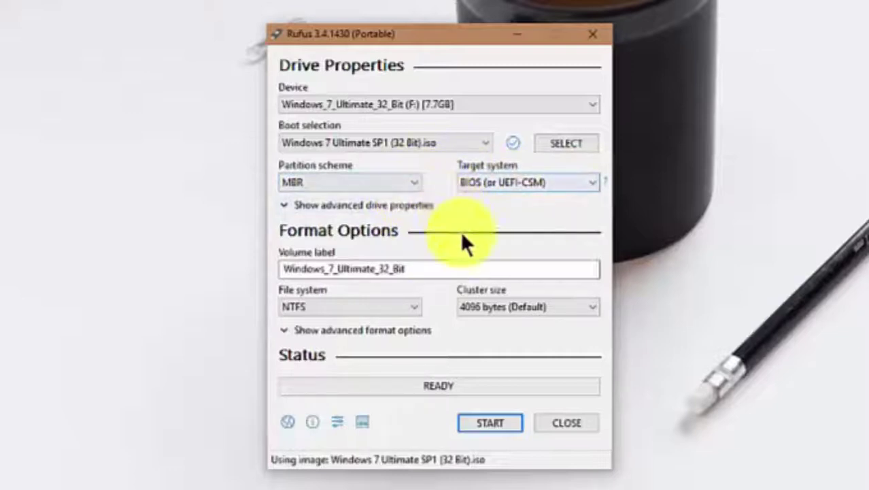
- Review the volume label for the USB drive in the format options
left_click_drag(447, 272, 319, 271)
left_click(283, 272)
left_click(423, 272)
left_click(320, 270)
left_click_drag(415, 269, 252, 272)
left_click_drag(380, 270, 420, 269)
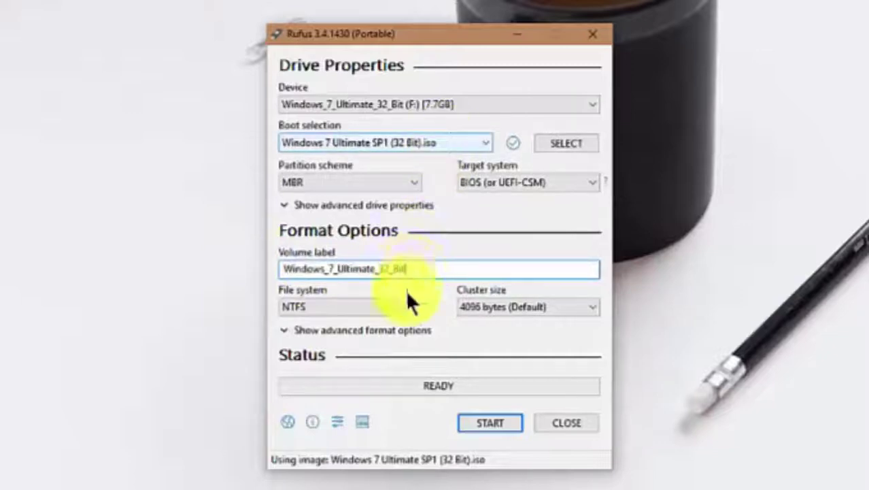
left_click_drag(415, 268, 248, 271)
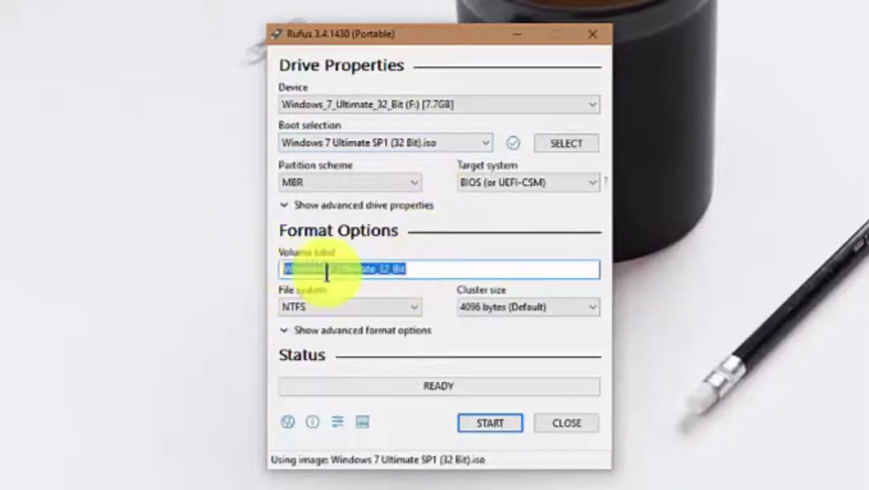
left_click_drag(328, 270, 396, 271)
left_click(401, 270)
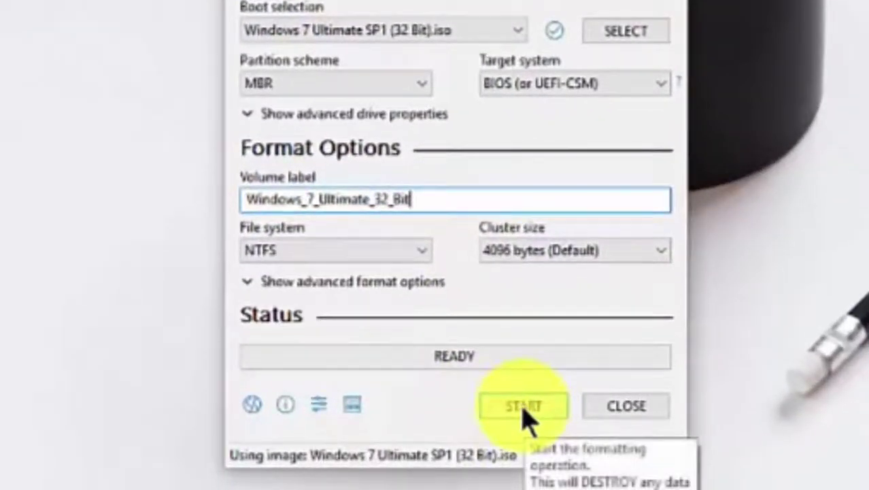
- Start formatting and writing the USB drive with the loaded Windows 7 image, accepting that all its data is destroyed
left_click(525, 408)
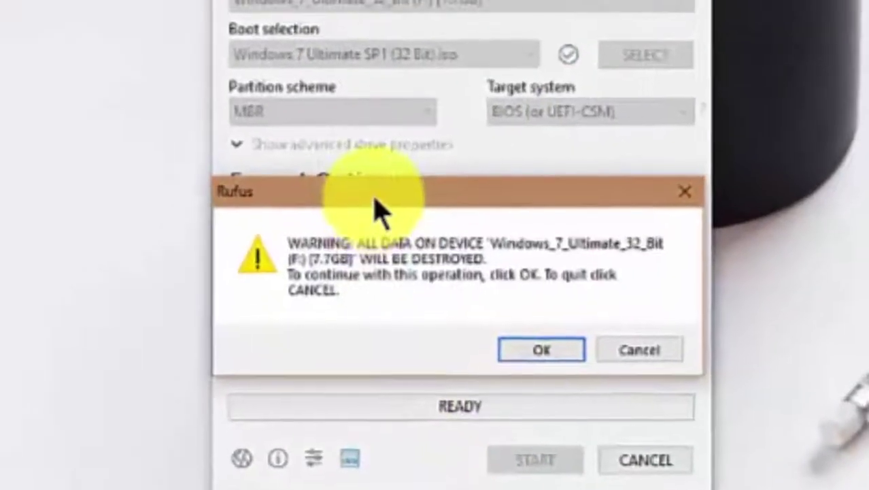
left_click_drag(373, 162, 274, 77)
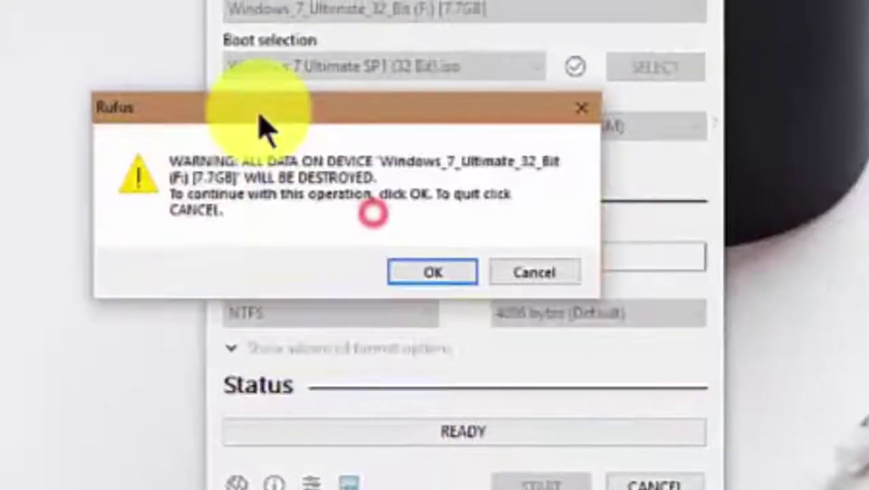
left_click_drag(262, 126, 279, 152)
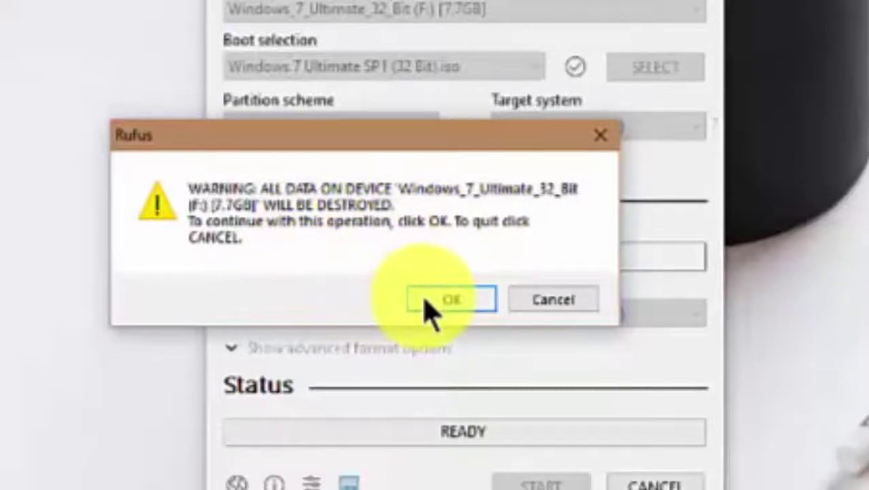
left_click(449, 301)
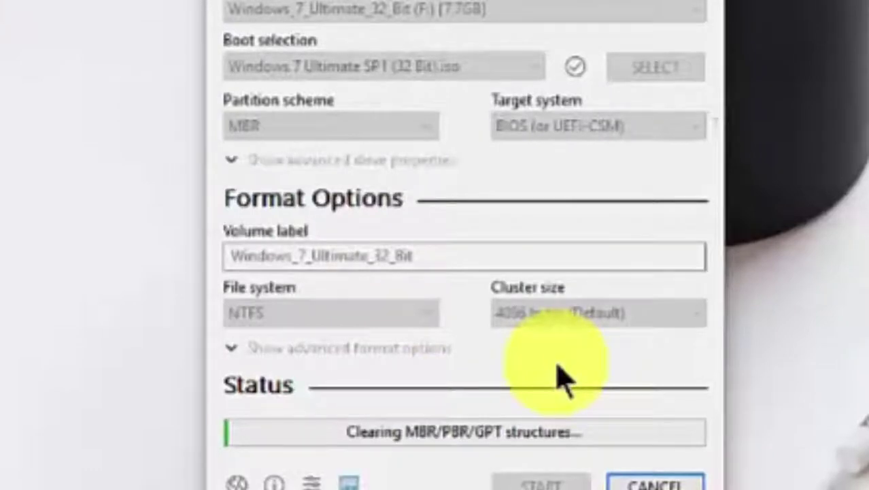